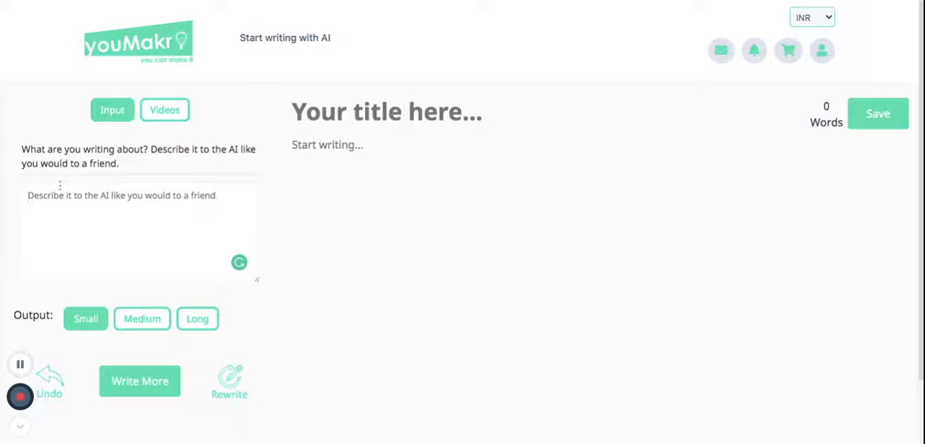
Step: Describe the topic to the AI as "I'm writing an essay on the best places for a tourist to visit in London"
type("I")
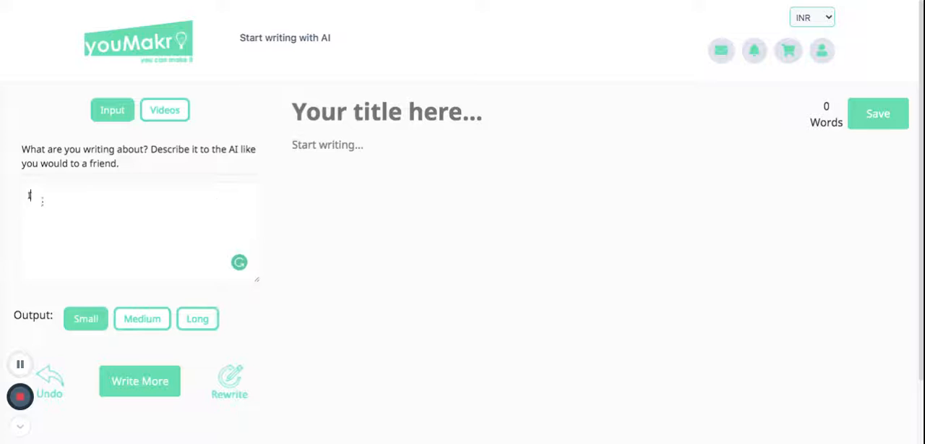
type("'m writing ")
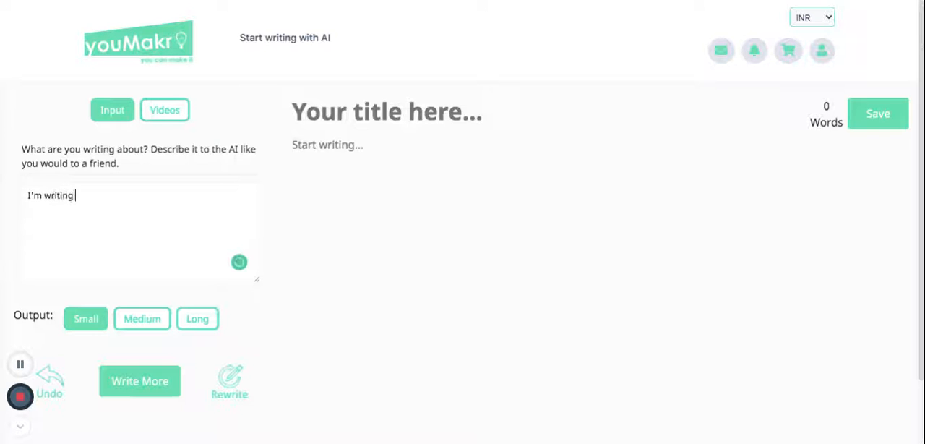
type("an essay on th")
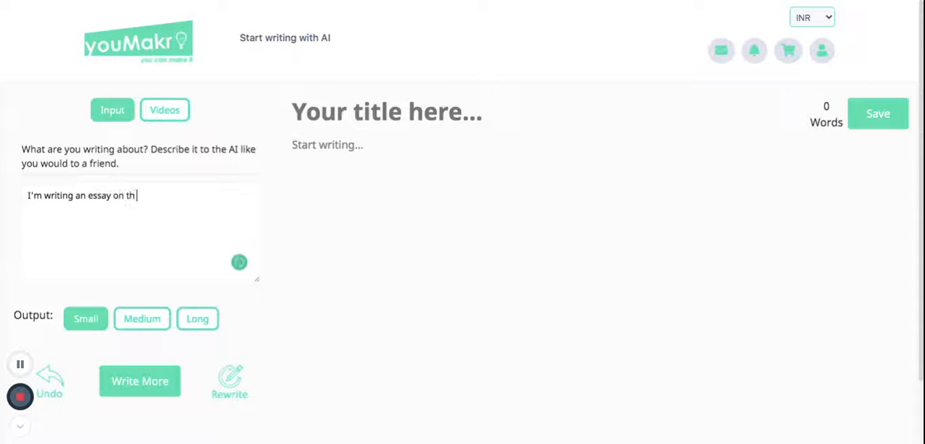
type("e best places for a tourist t")
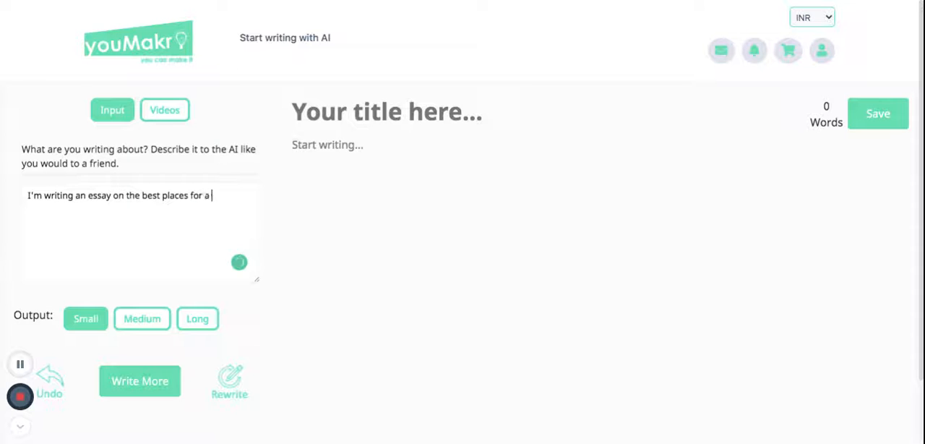
type("o visit")
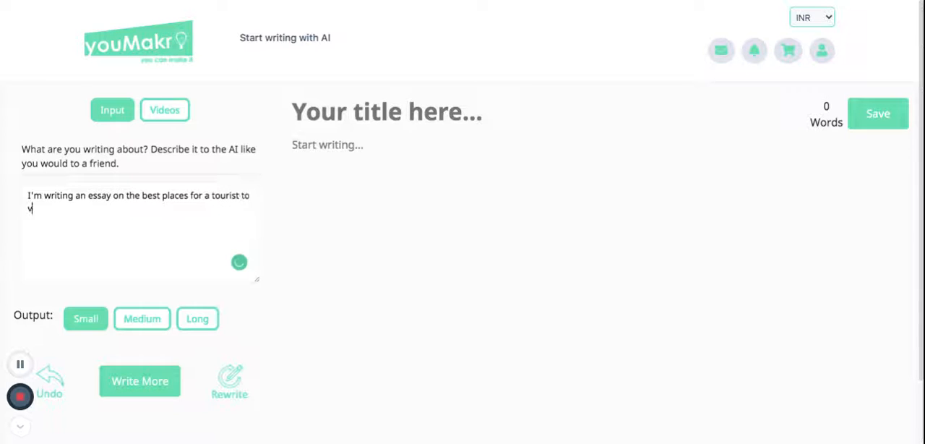
type(" in London")
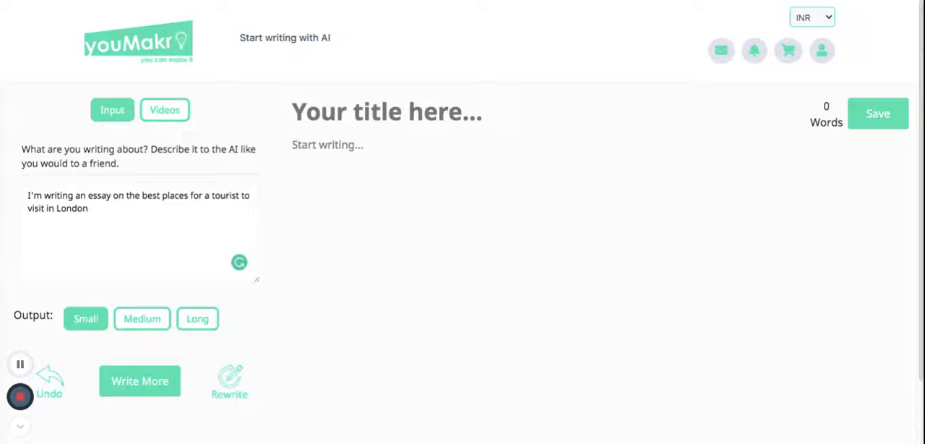
Step: Title the document "Things a tourist has to see when visiting London"
left_click(348, 116)
type("Things you")
key("BackSpace")
key("BackSpace")
key("BackSpace")
key("BackSpace")
type("a tourst")
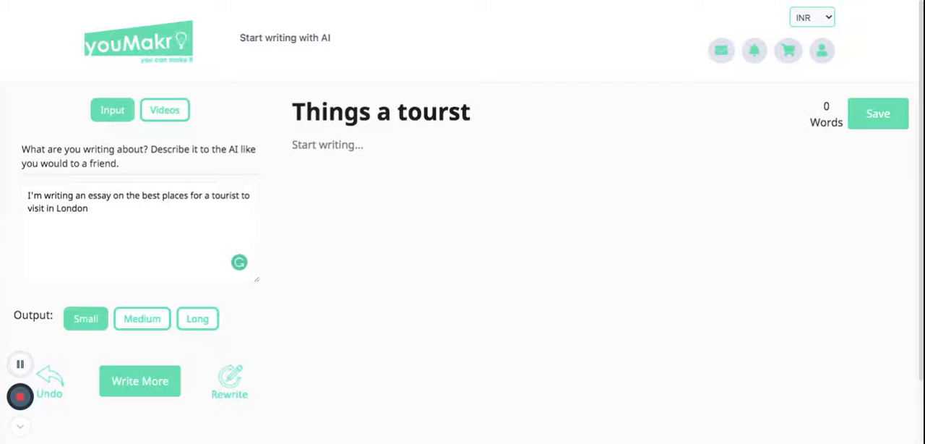
key("BackSpace")
key("BackSpace")
key("BackSpace")
type("rist ha")
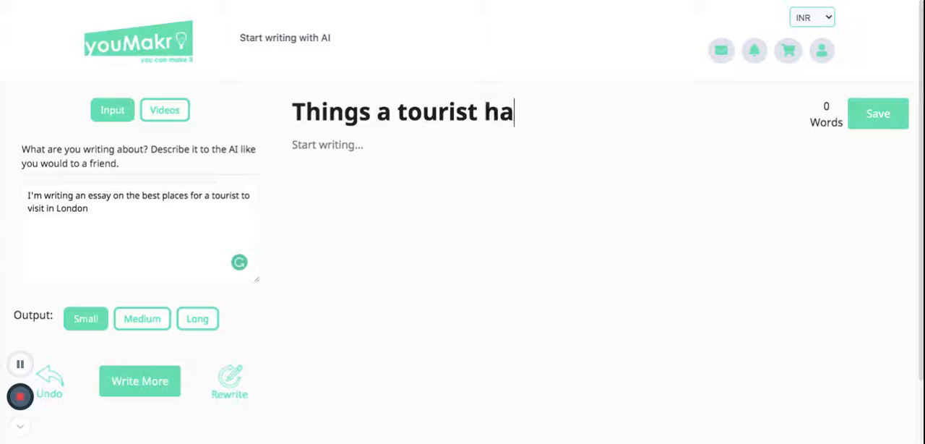
type("s to see when ")
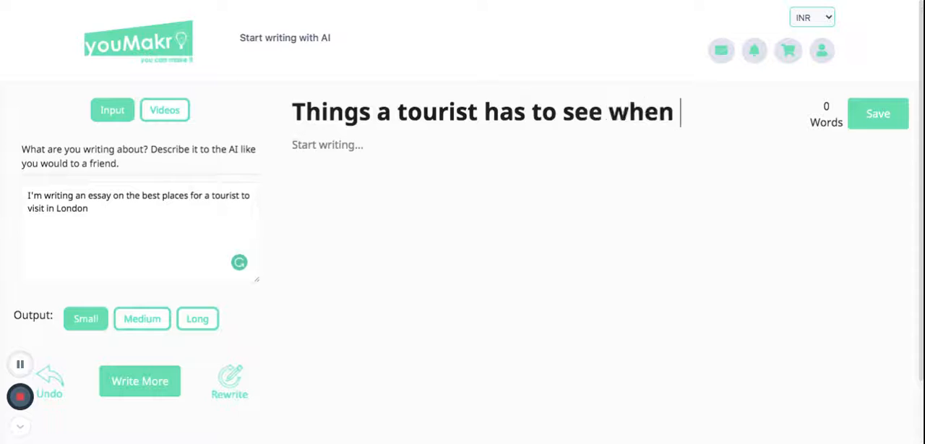
type("visiting Londo")
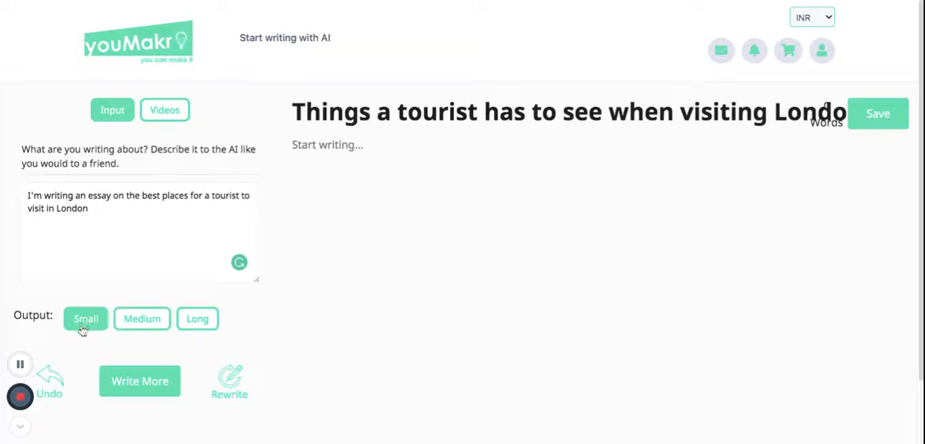
Step: Set the output length to Medium and have the AI write the essay's introduction
left_click(154, 326)
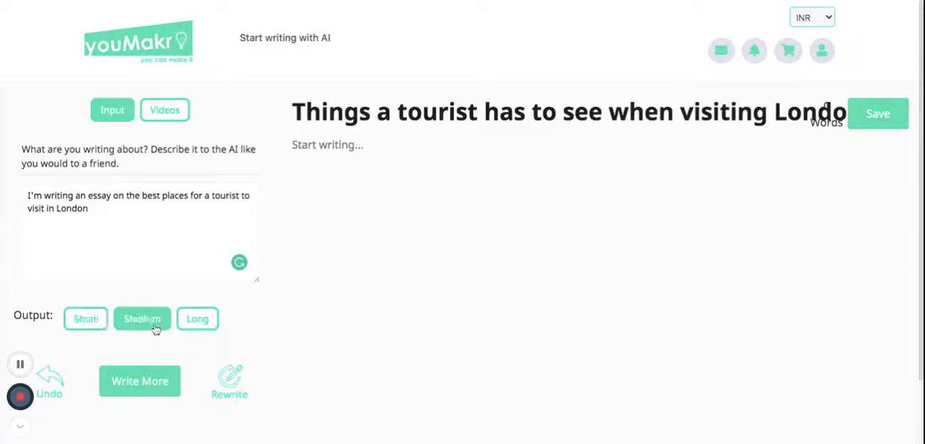
left_click(141, 387)
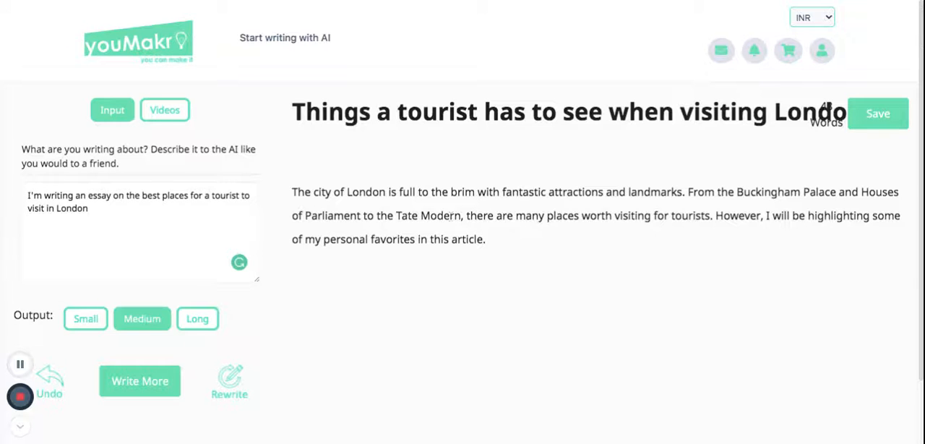
left_click_drag(498, 241, 292, 193)
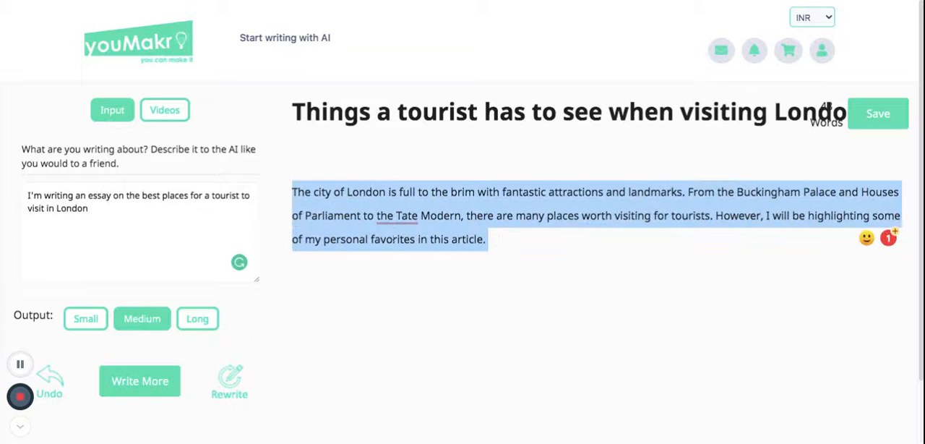
left_click(437, 283)
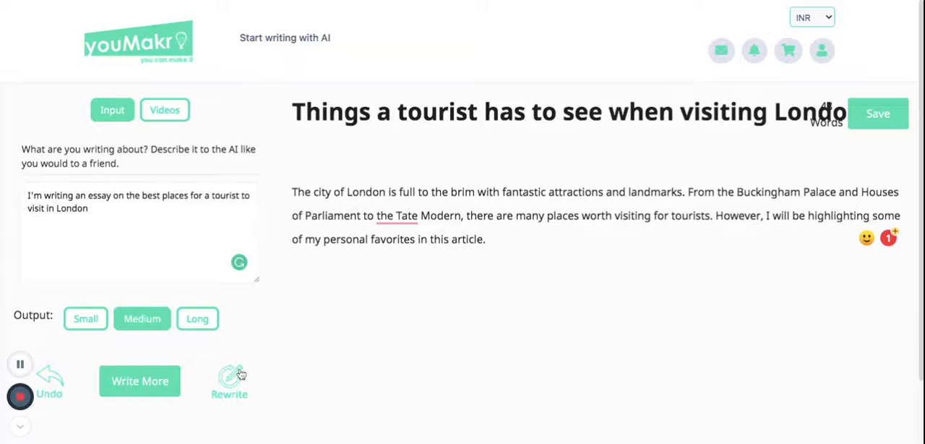
Step: Have the AI write a further passage below the introduction and rewrite that new passage
left_click(160, 388)
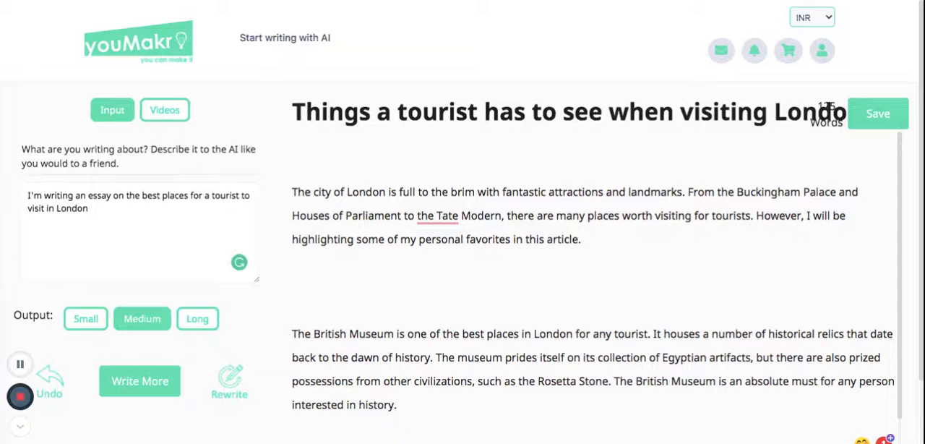
left_click(232, 382)
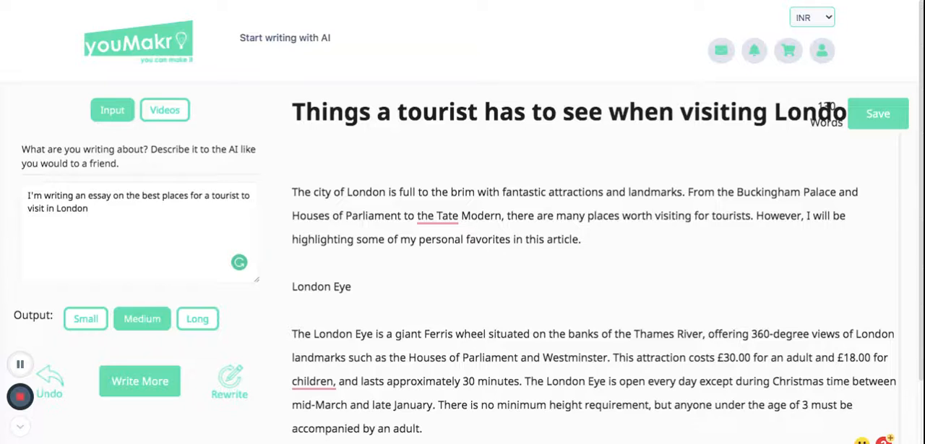
Step: Replace the London Eye section with "The Tower of London is one of the city's most popular attractions" and let the AI continue it
mouse_move(439, 429)
left_mouse_down()
mouse_move(315, 287)
mouse_move(292, 286)
left_mouse_up()
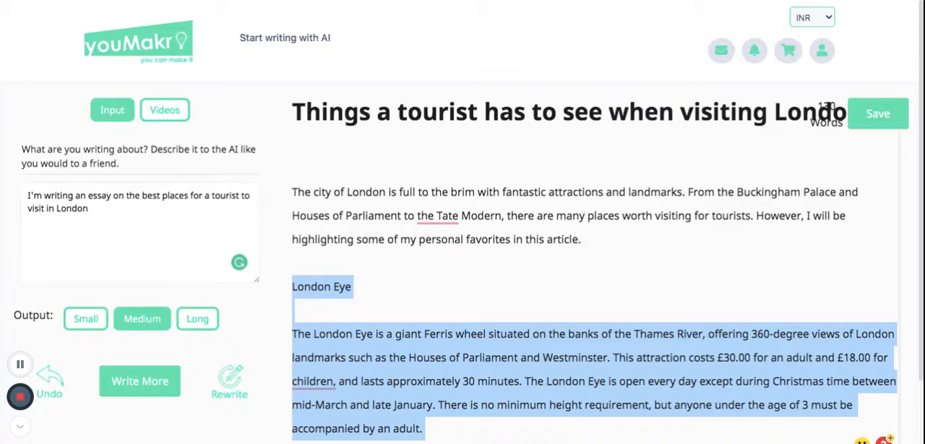
type("T")
key("BackSpace")
type("Thr")
key("BackSpace")
type("e T")
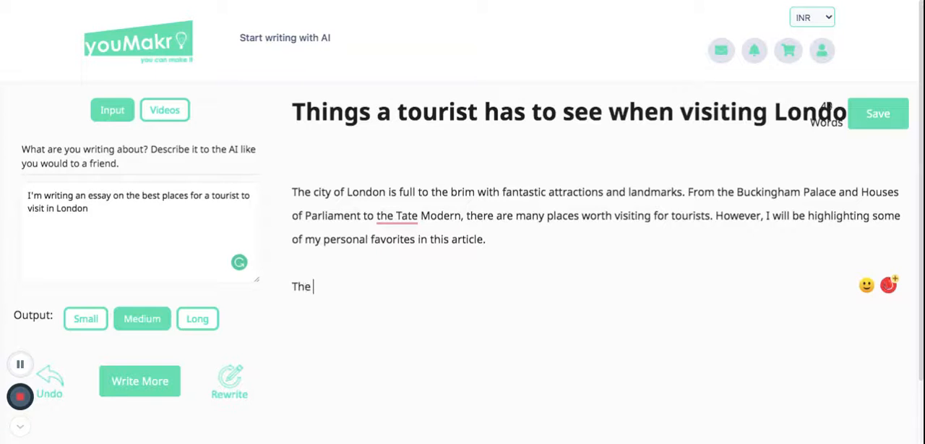
type("ower ")
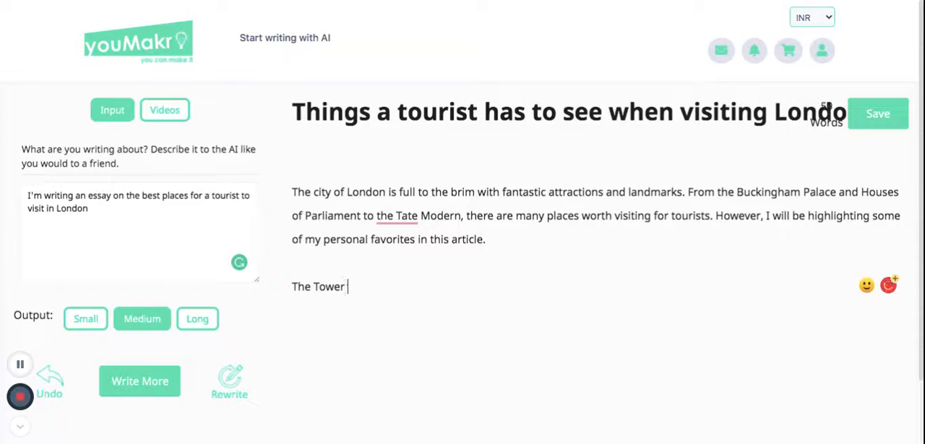
type("of London i")
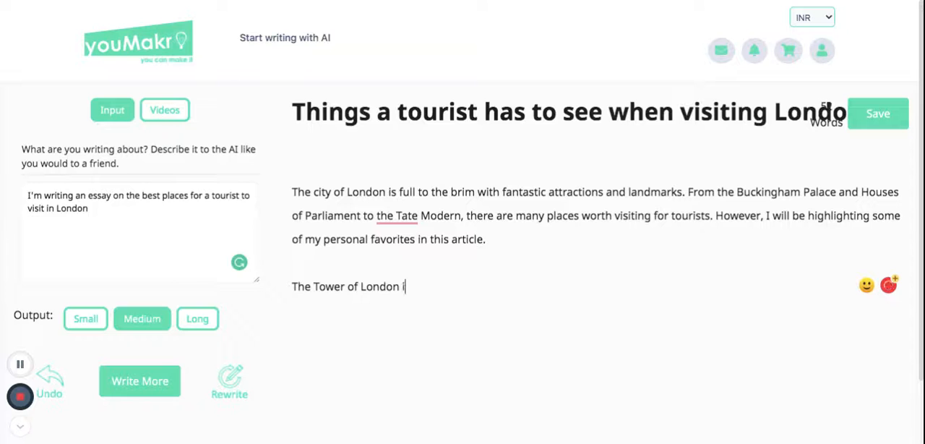
type("s one of the citi")
key("BackSpace")
type("y's most popy")
key("BackSpace")
type("ulat")
key("BackSpace")
type("r attractions")
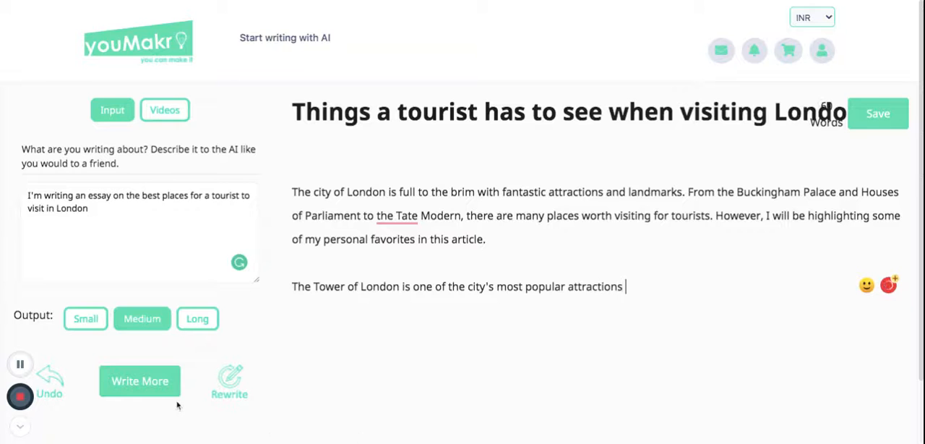
left_click(143, 386)
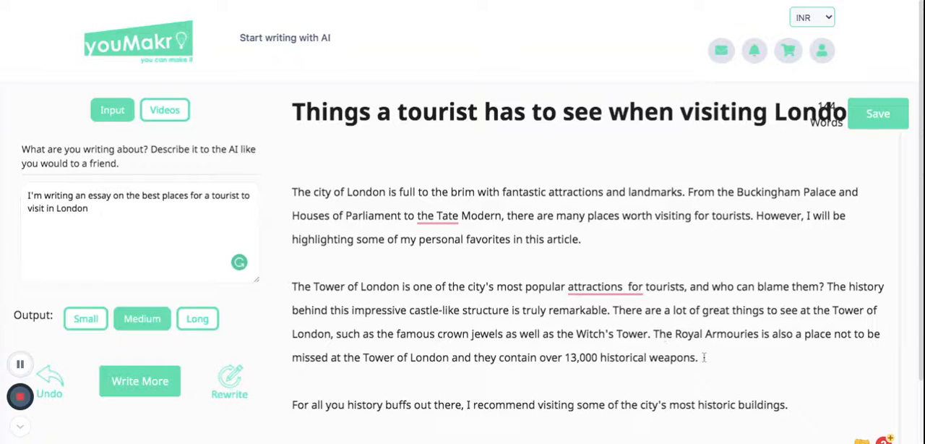
Step: Delete the Royal Armouries sentence and the closing line recommending historic buildings to history buffs
left_click_drag(700, 357, 654, 334)
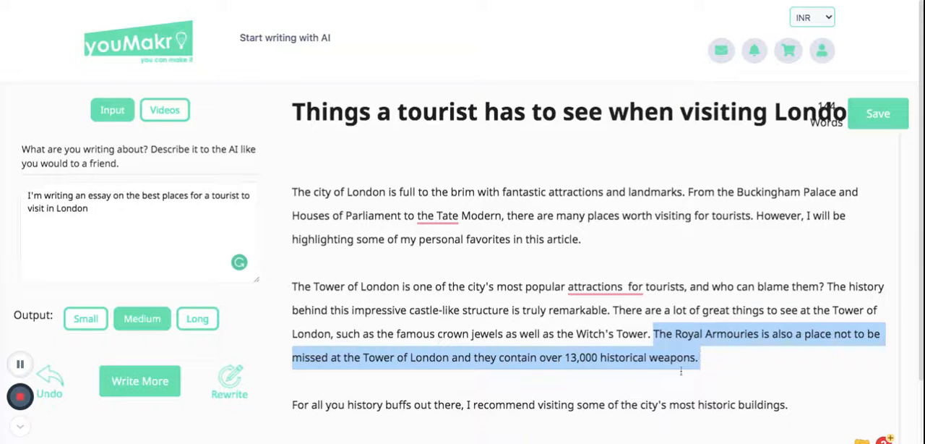
key("BackSpace")
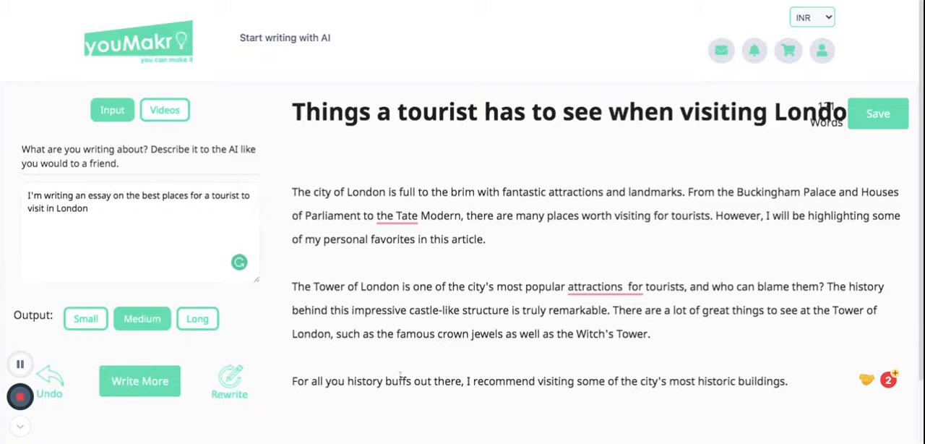
left_click_drag(793, 381, 293, 356)
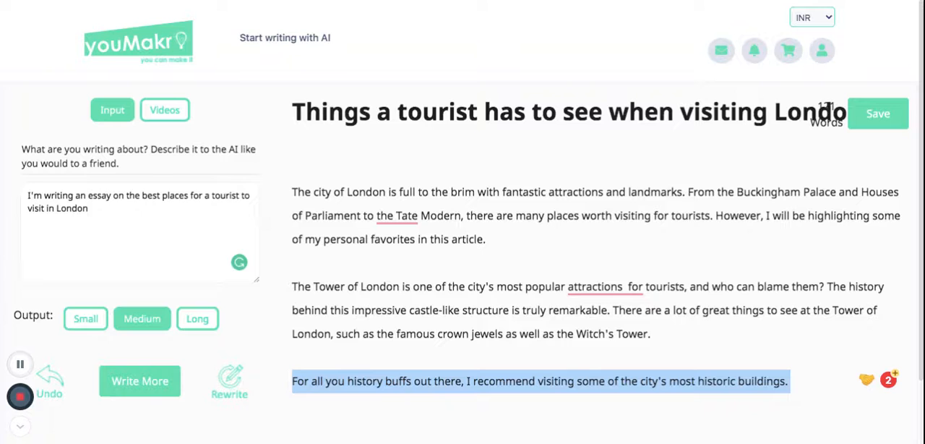
key("BackSpace")
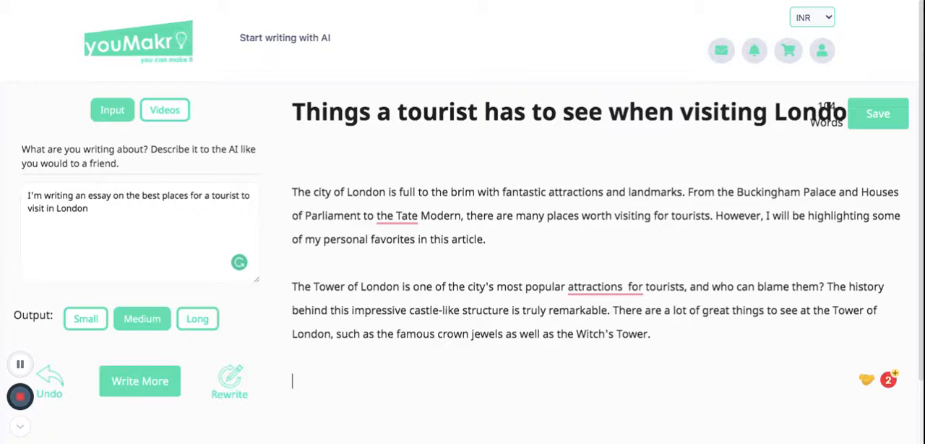
Step: Start a new paragraph with "The British Museum" below the Tower of London paragraph and have the AI continue writing it
type("The Bir")
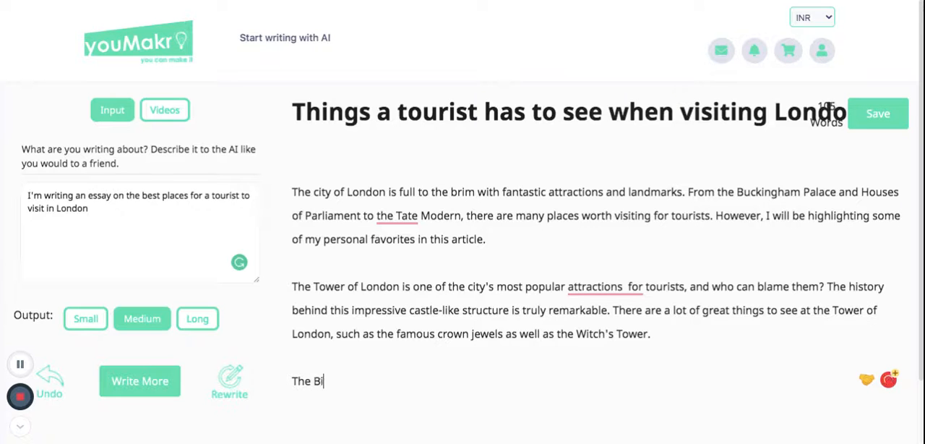
key("BackSpace")
key("BackSpace")
type("ris")
key("BackSpace")
type("ths")
key("BackSpace")
key("BackSpace")
type("ish Museum")
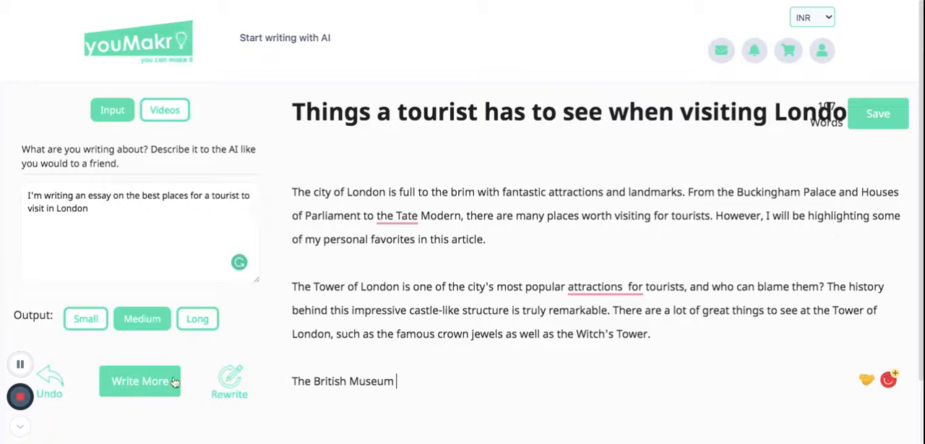
left_click(135, 378)
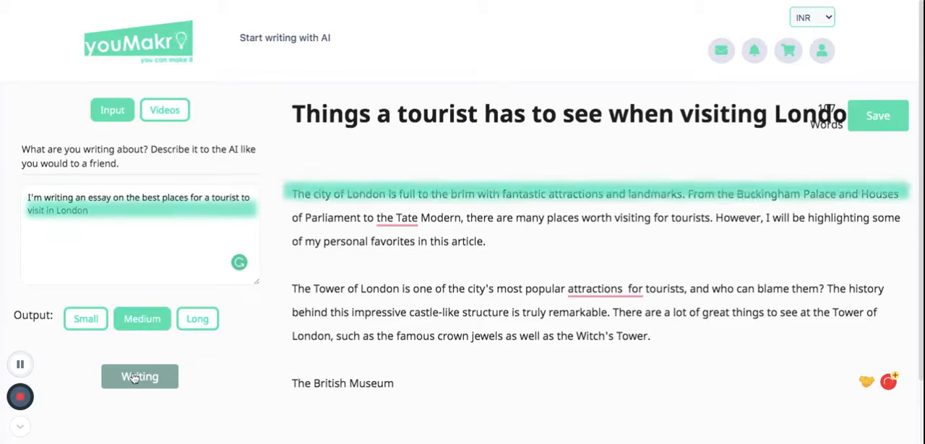